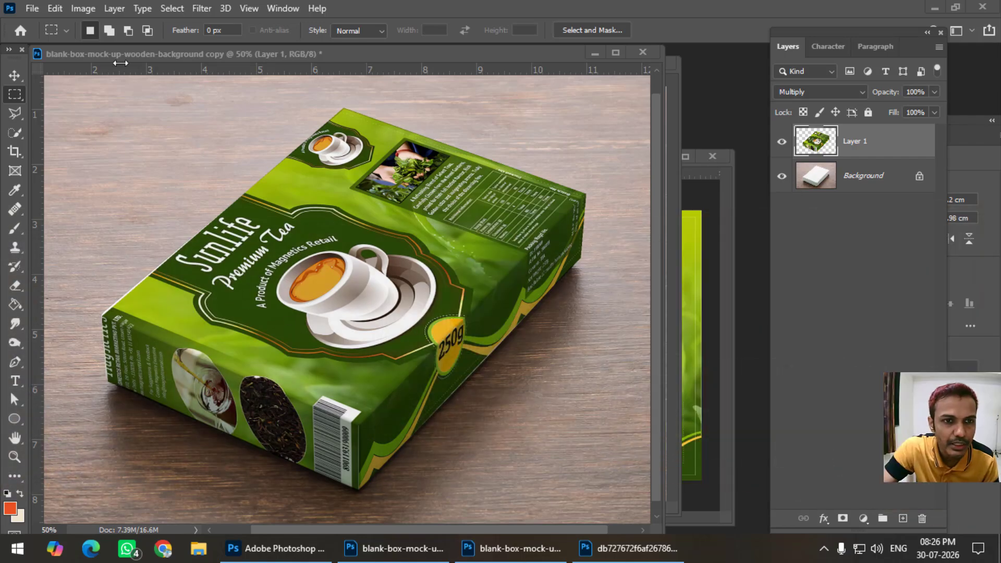
# Toggle the artwork layer's visibility in the finished tea-box mockup copy, and close that document
pyautogui.click(782, 141)
pyautogui.click(781, 140)
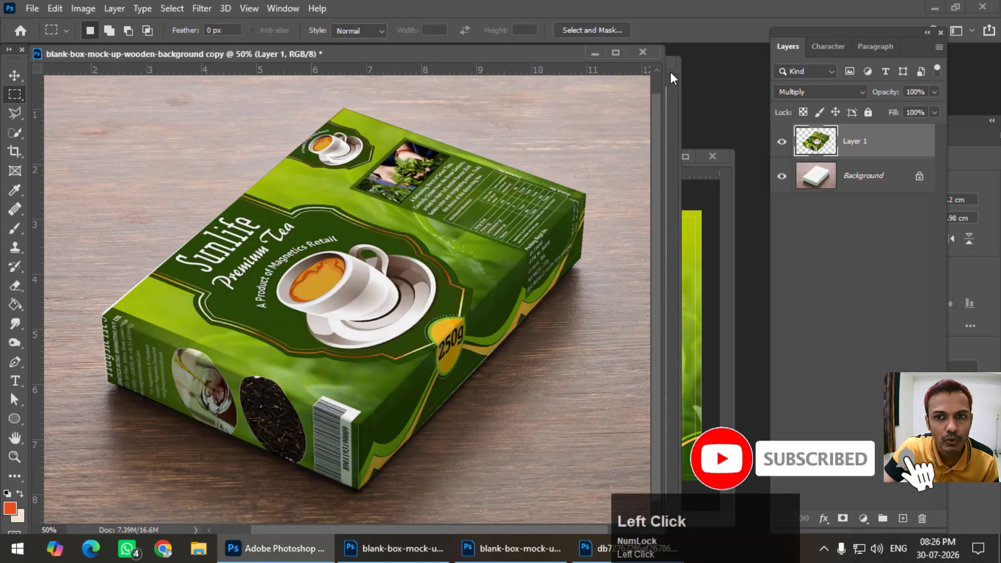
pyautogui.moveTo(496, 54); pyautogui.dragTo(489, 86)
pyautogui.click(636, 83)
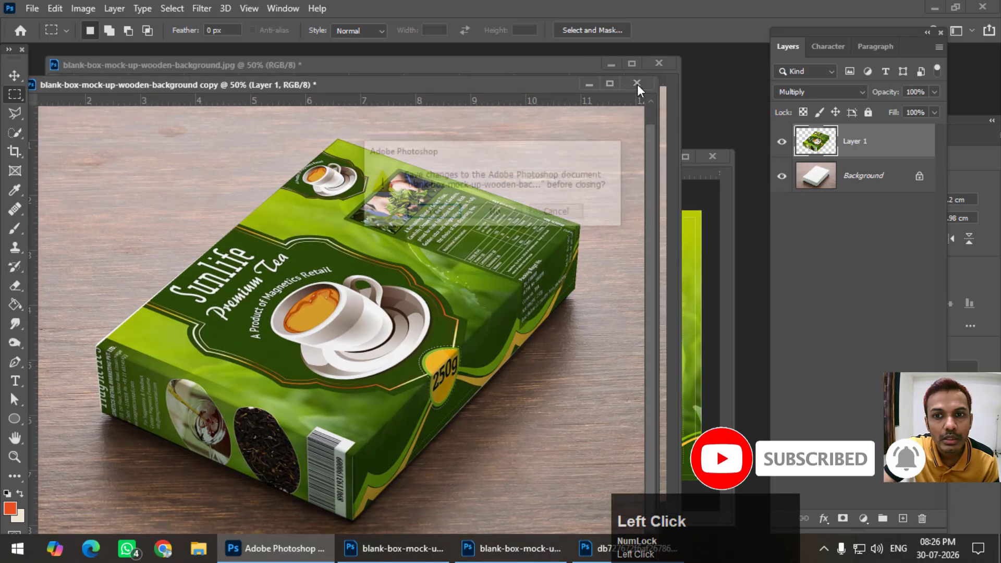
pyautogui.click(556, 212)
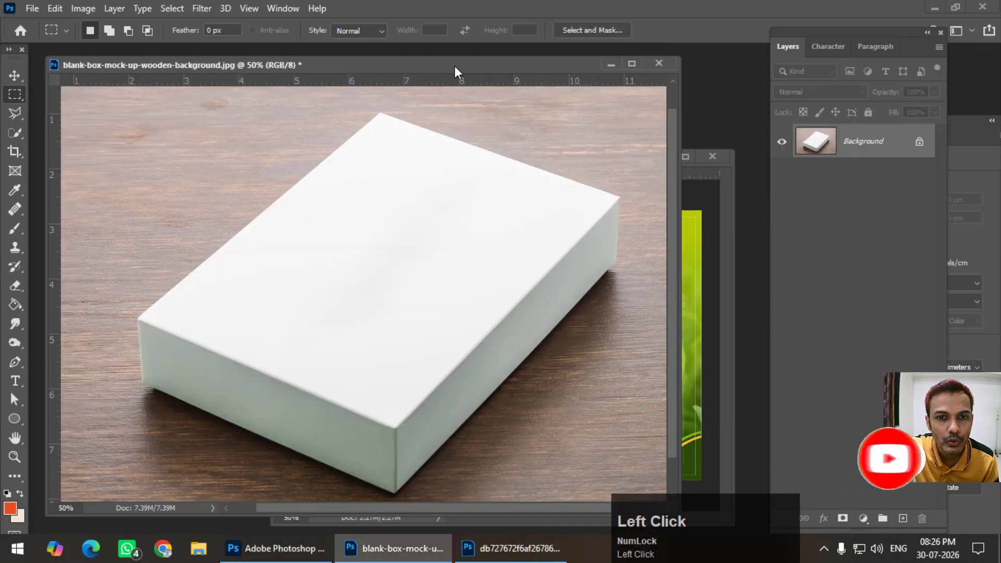
# Add a single new empty layer above the Background of the blank-box photo
pyautogui.moveTo(454, 66); pyautogui.dragTo(460, 61)
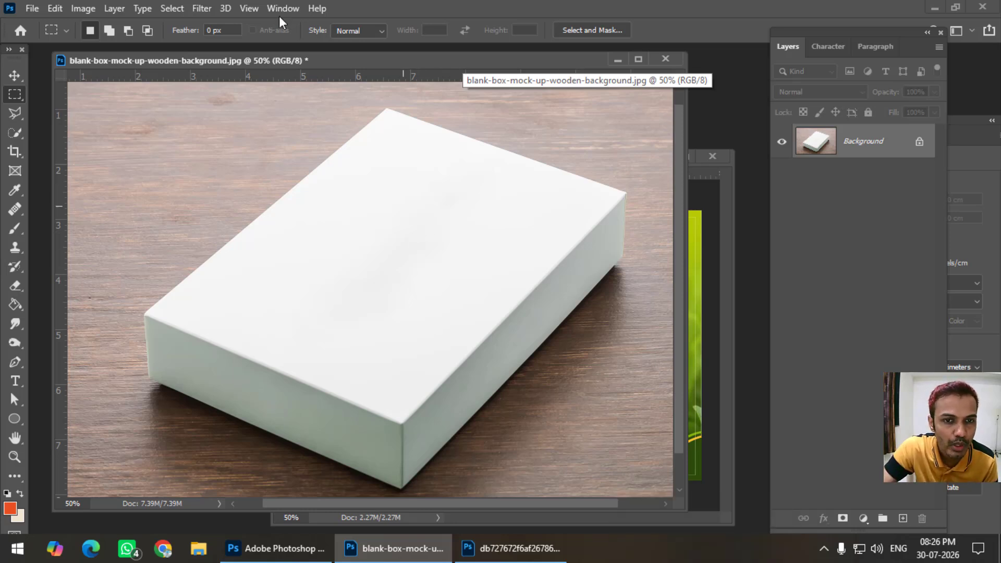
pyautogui.moveTo(286, 60); pyautogui.dragTo(295, 73)
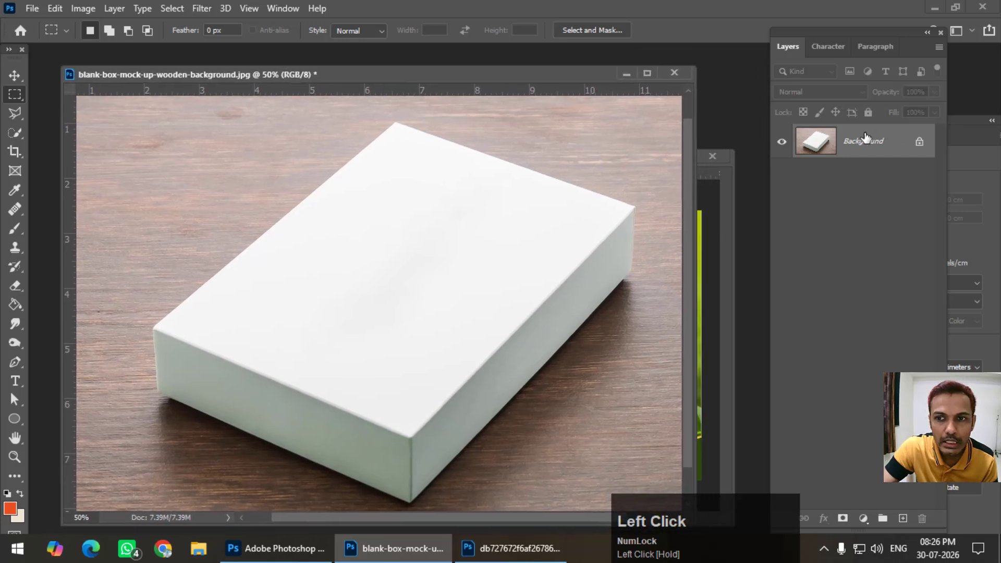
pyautogui.moveTo(845, 28); pyautogui.dragTo(948, 520)
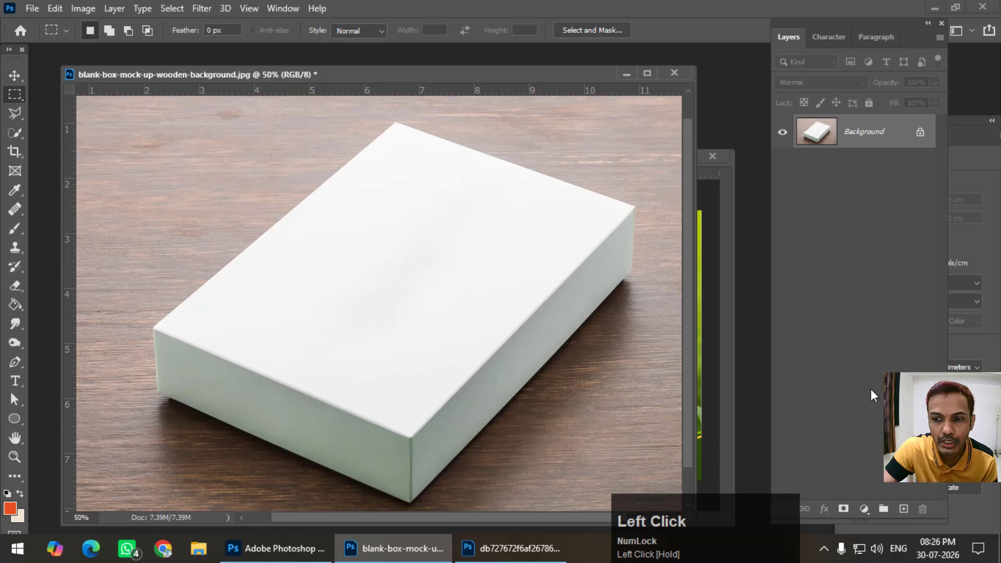
pyautogui.click(903, 509)
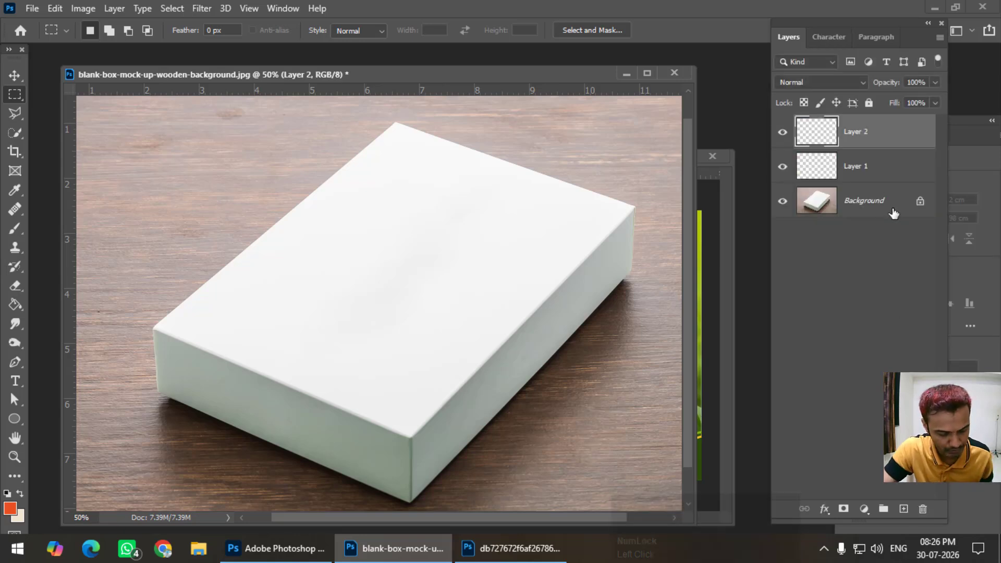
pyautogui.hotkey('ctrl', 'z')
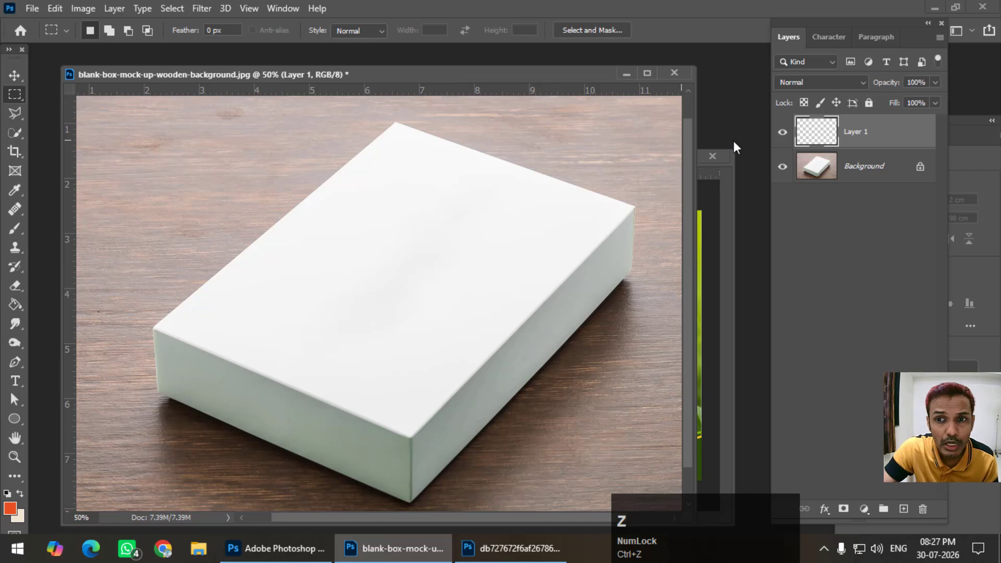
# Open the Vanishing Point filter and create a perspective plane matching the four corners of the box's short front side
pyautogui.click(210, 6)
pyautogui.click(268, 137)
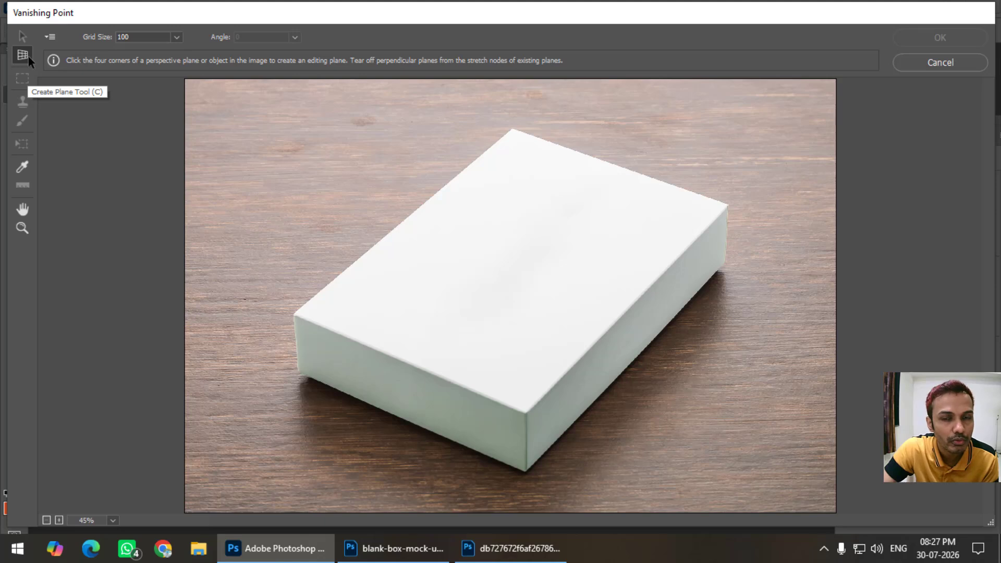
pyautogui.click(294, 316)
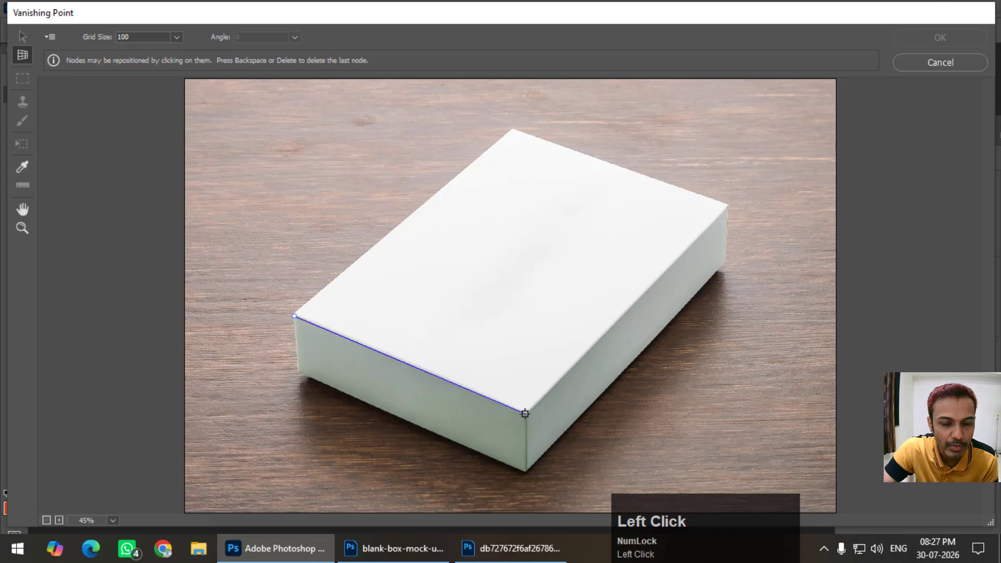
pyautogui.click(525, 471)
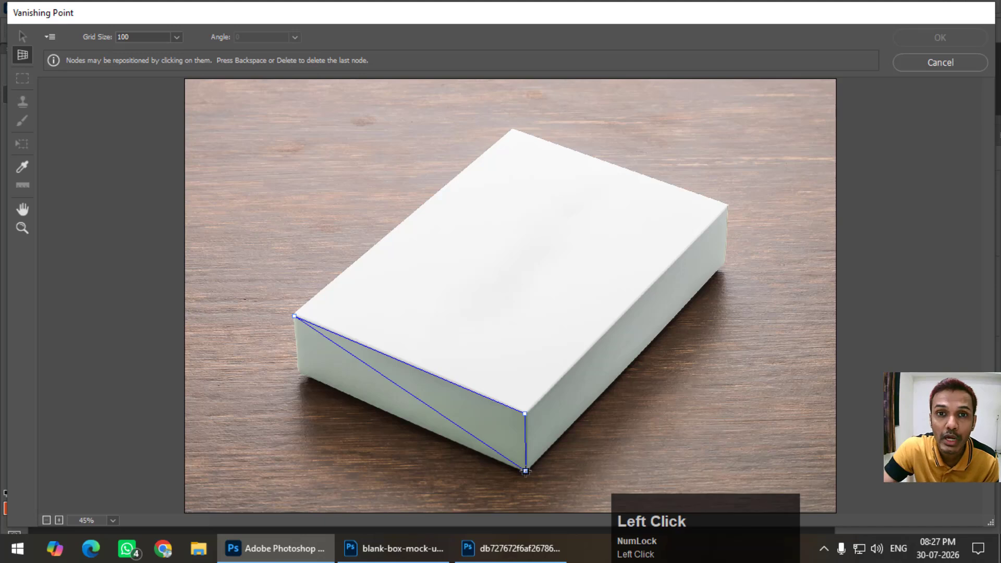
pyautogui.click(299, 370)
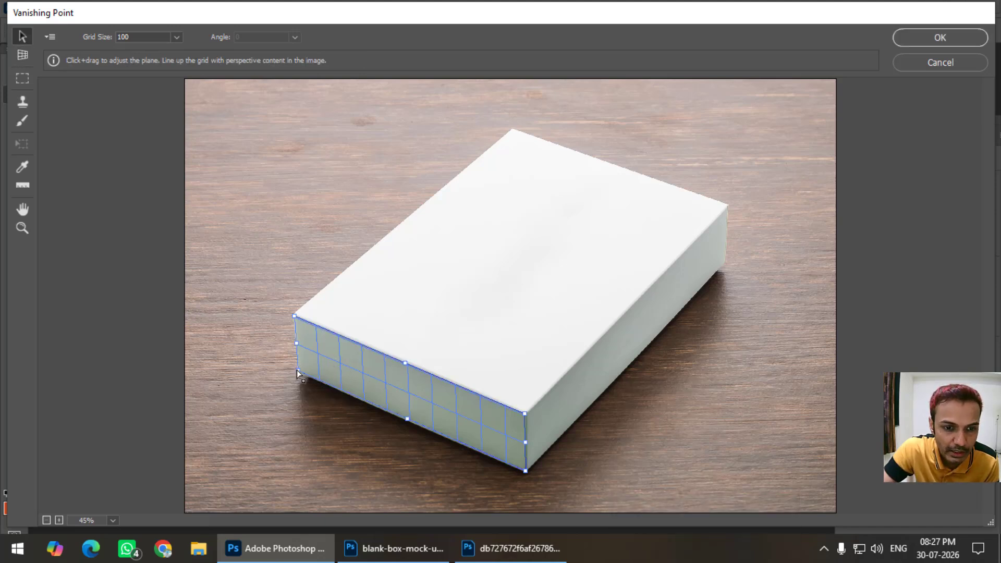
pyautogui.moveTo(296, 370); pyautogui.dragTo(297, 371)
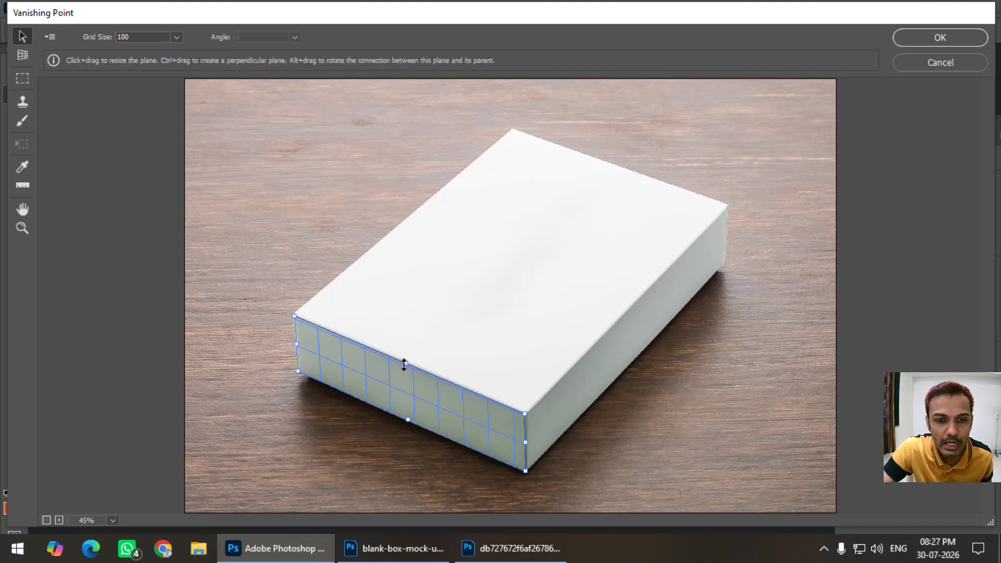
# Tear off a perpendicular plane from the front plane's upper edge and fit its far corners to the box's top face
pyautogui.press('ctrl')
pyautogui.moveTo(406, 363); pyautogui.dragTo(678, 192)
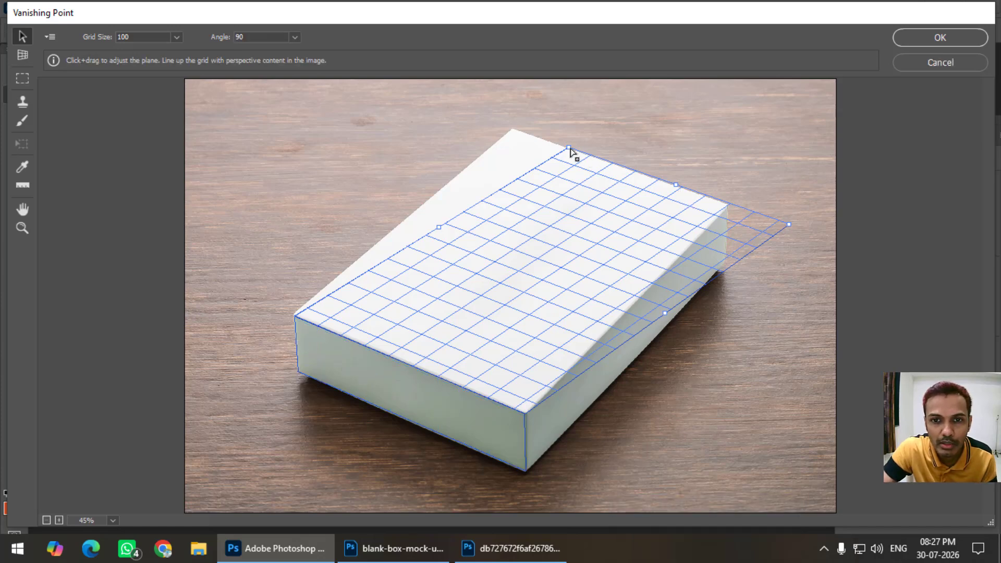
pyautogui.moveTo(569, 148); pyautogui.dragTo(505, 138)
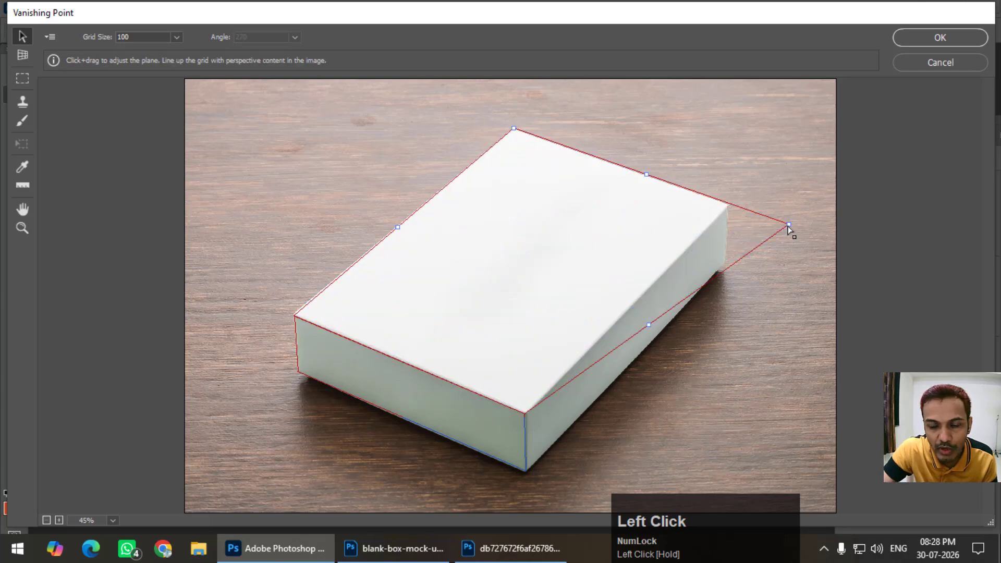
pyautogui.moveTo(787, 226); pyautogui.dragTo(727, 207)
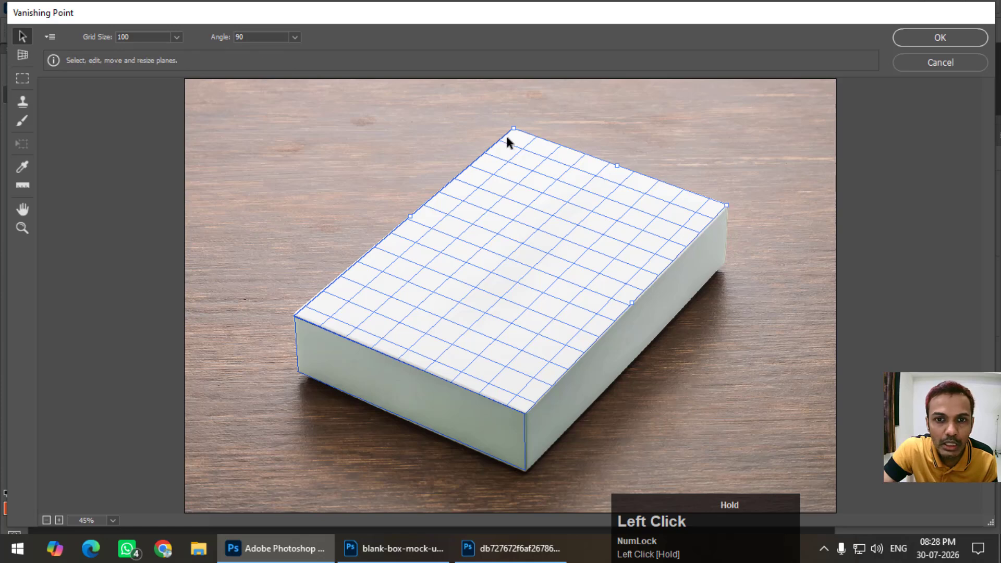
pyautogui.moveTo(515, 135); pyautogui.dragTo(511, 133)
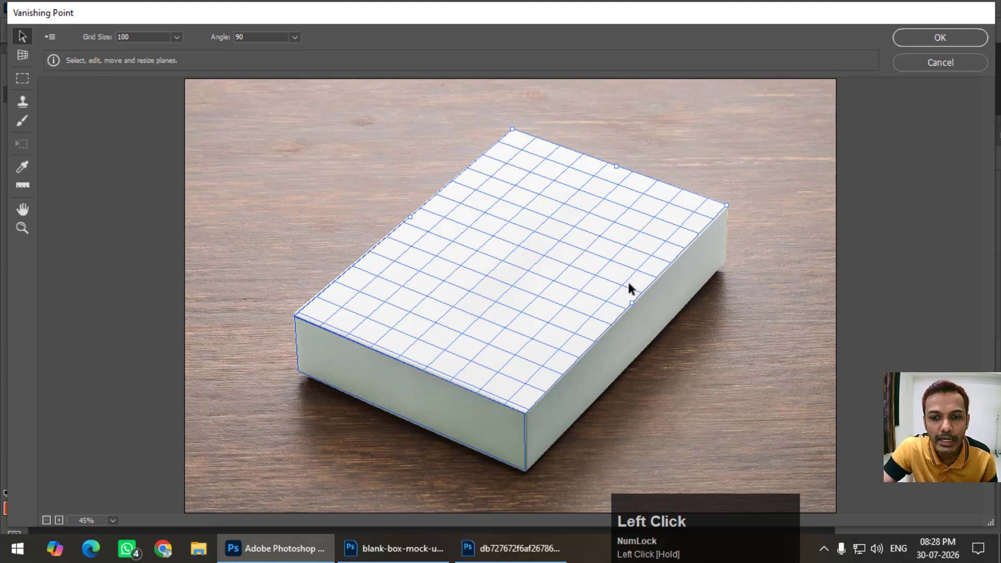
# Tear off a perpendicular plane from the top plane over the box's long side, and apply the perspective planes
pyautogui.press('ctrl')
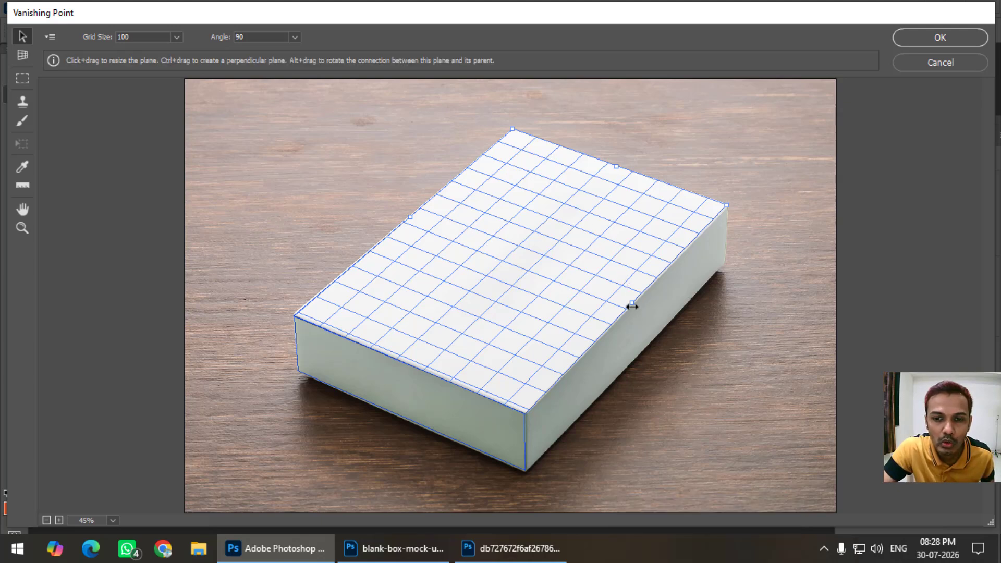
pyautogui.moveTo(633, 302); pyautogui.dragTo(647, 360)
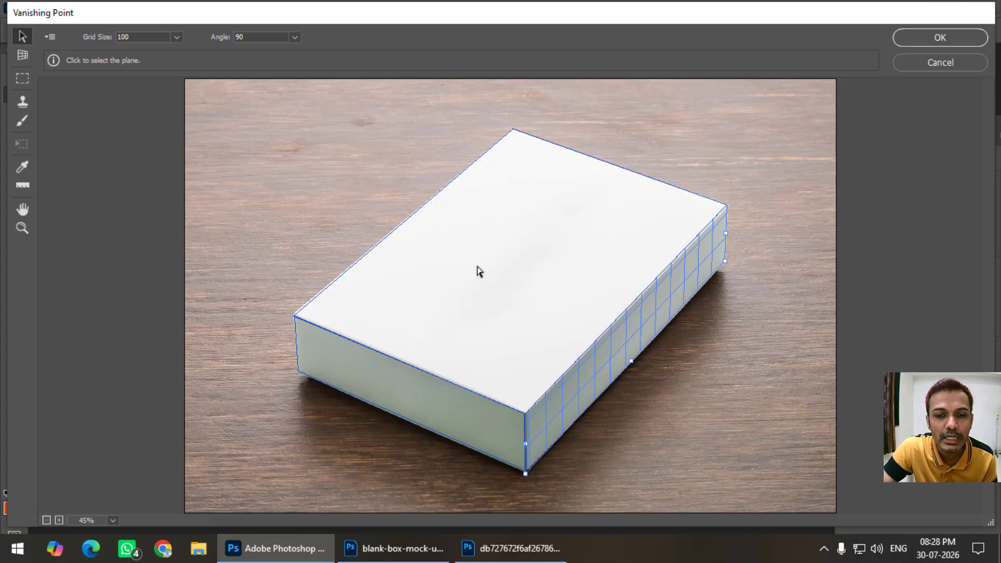
pyautogui.click(940, 39)
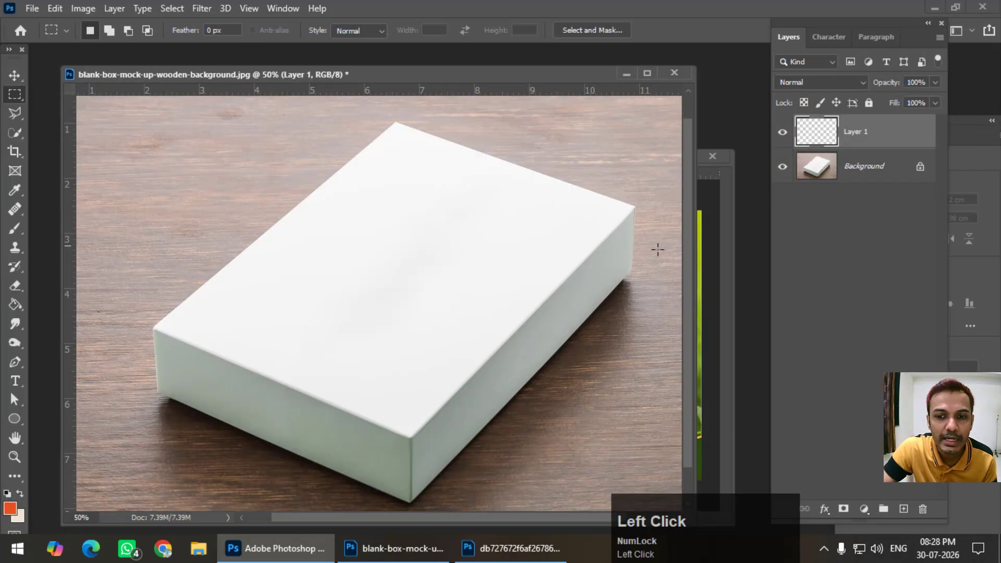
# Switch to the Sunlife tea packaging artwork, select the entire canvas and copy it
pyautogui.click(721, 261)
pyautogui.moveTo(470, 155); pyautogui.dragTo(431, 131)
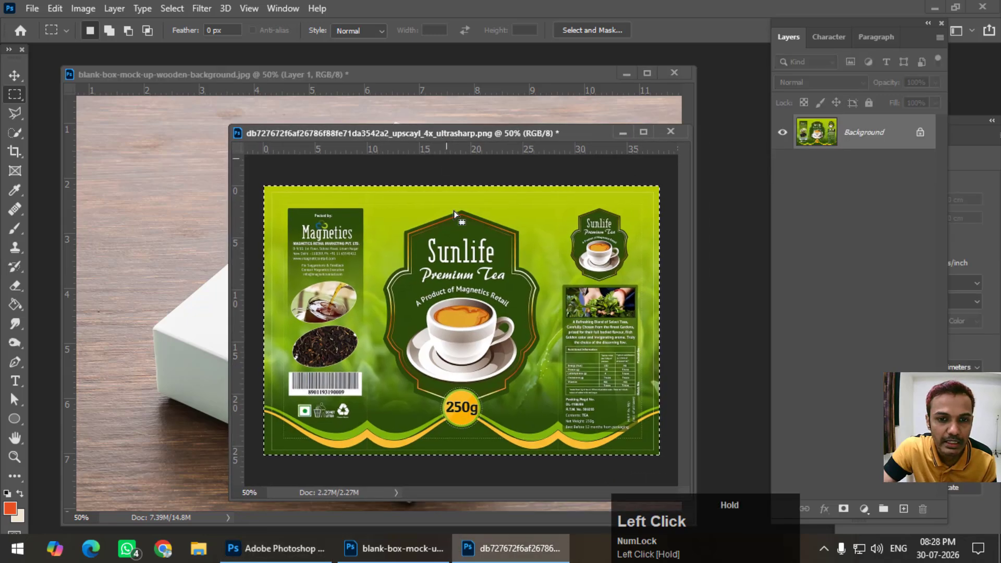
pyautogui.hotkey('ctrl', 'd')
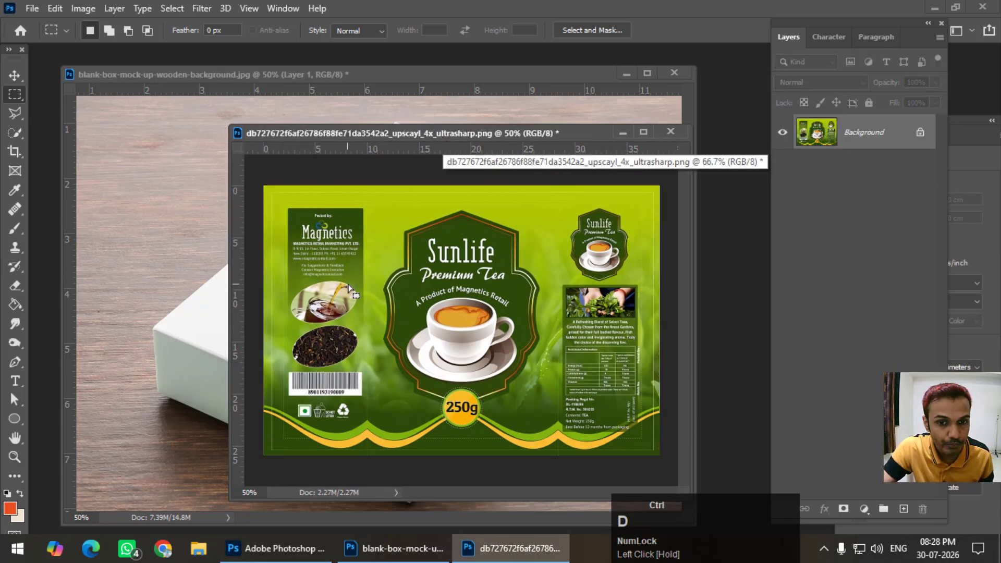
pyautogui.click(169, 11)
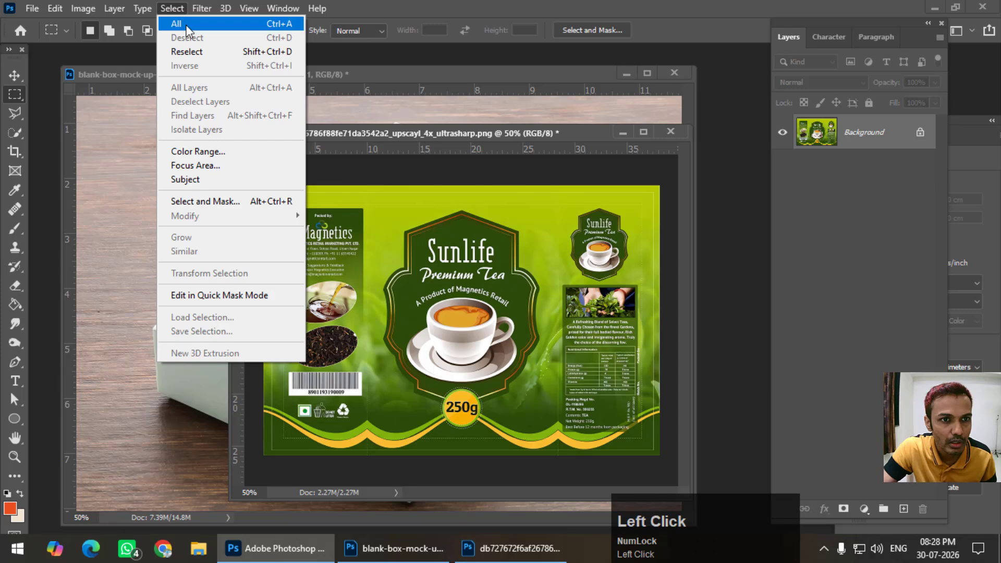
pyautogui.click(177, 22)
pyautogui.click(55, 9)
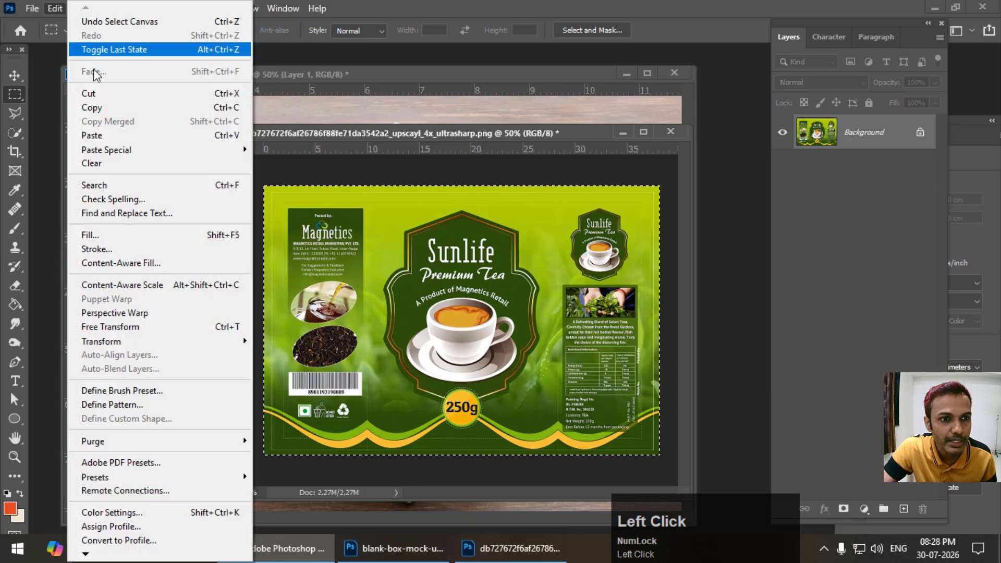
pyautogui.click(111, 107)
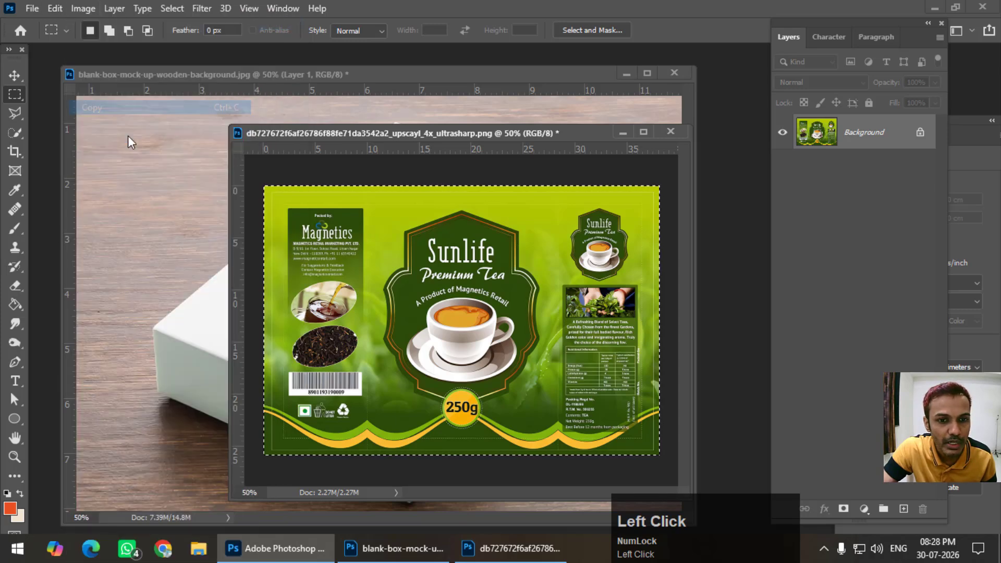
# Return to the blank-box photo and paste the copied artwork into Vanishing Point on Layer 1
pyautogui.click(312, 71)
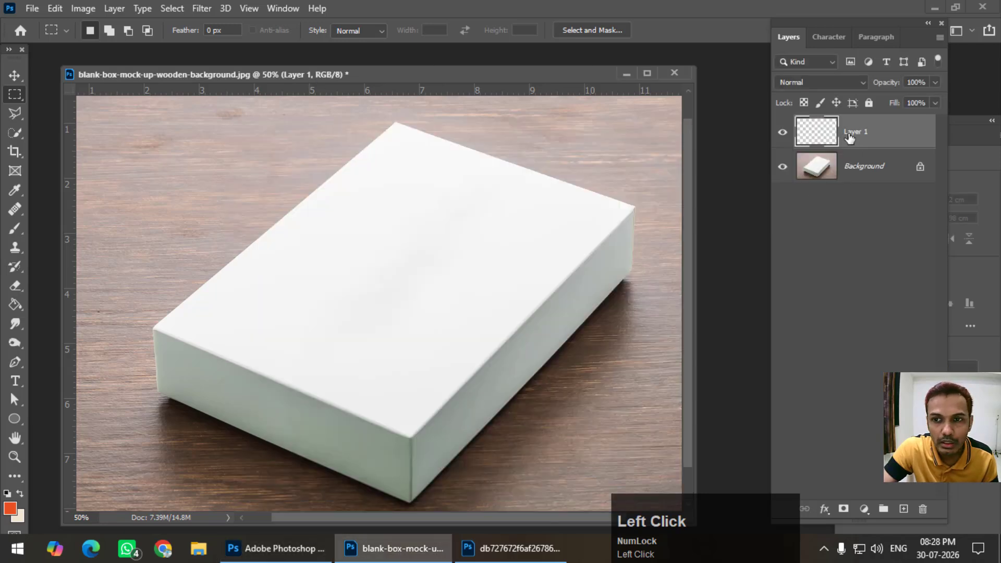
pyautogui.click(205, 8)
pyautogui.click(258, 137)
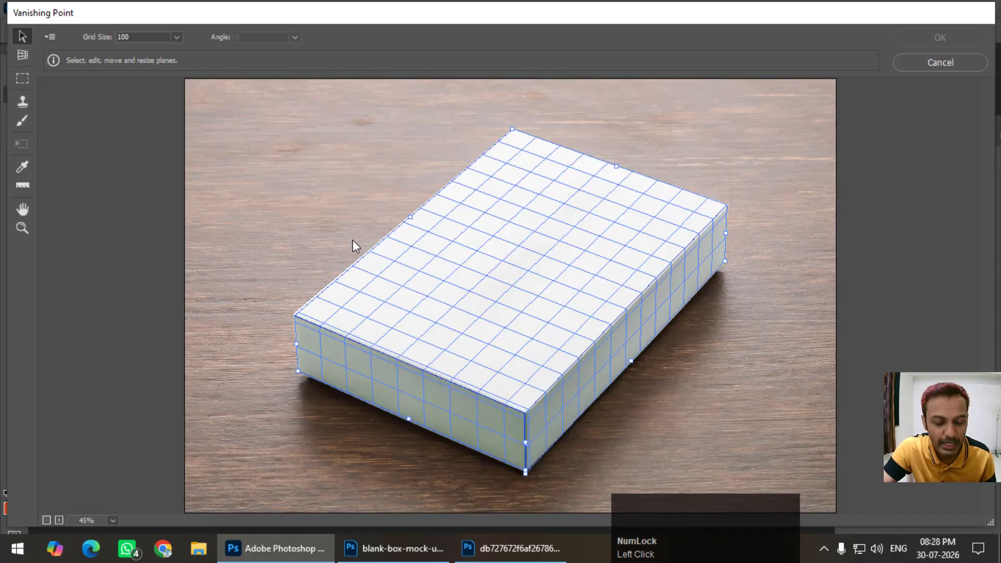
pyautogui.press('ctrl')
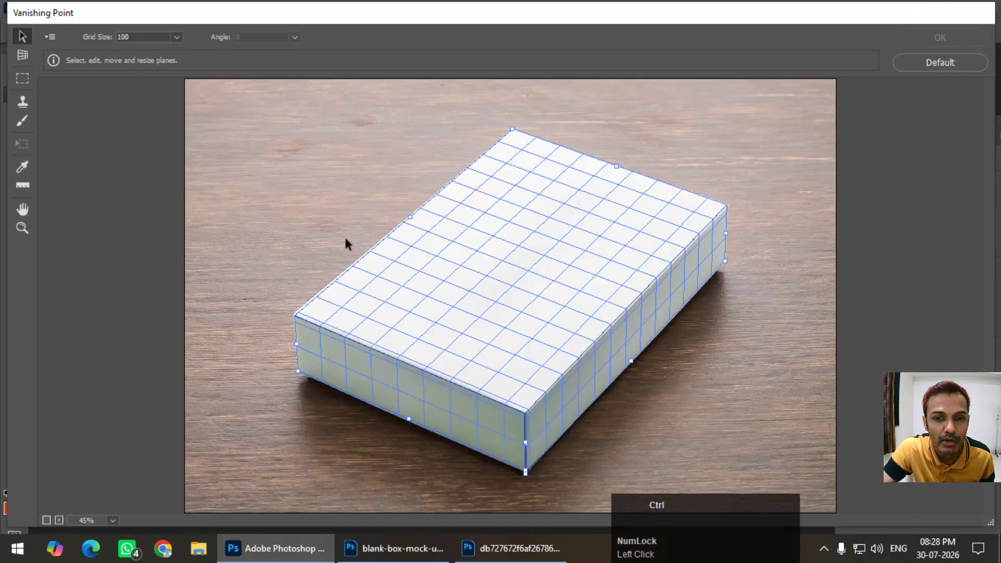
pyautogui.hotkey('ctrl', 'v')
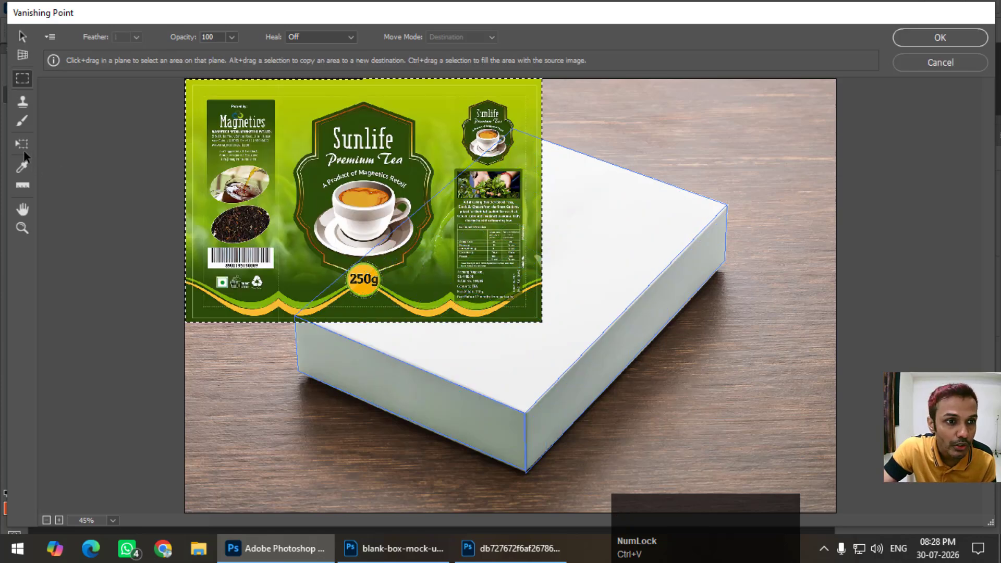
# Move the pasted artwork onto the box's top plane with the Transform tool and rotate it to follow the box's length
pyautogui.click(23, 145)
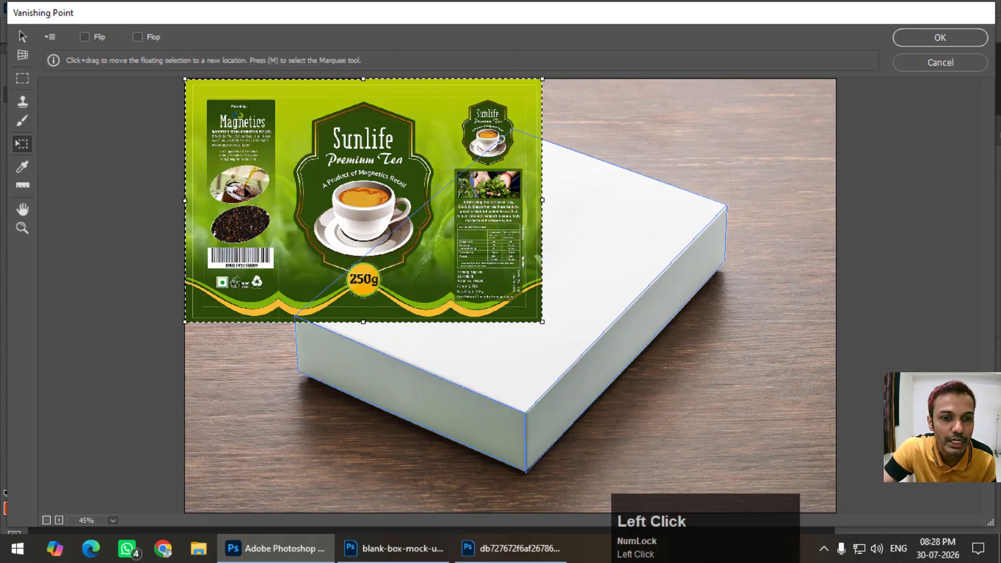
pyautogui.moveTo(267, 176); pyautogui.dragTo(281, 235)
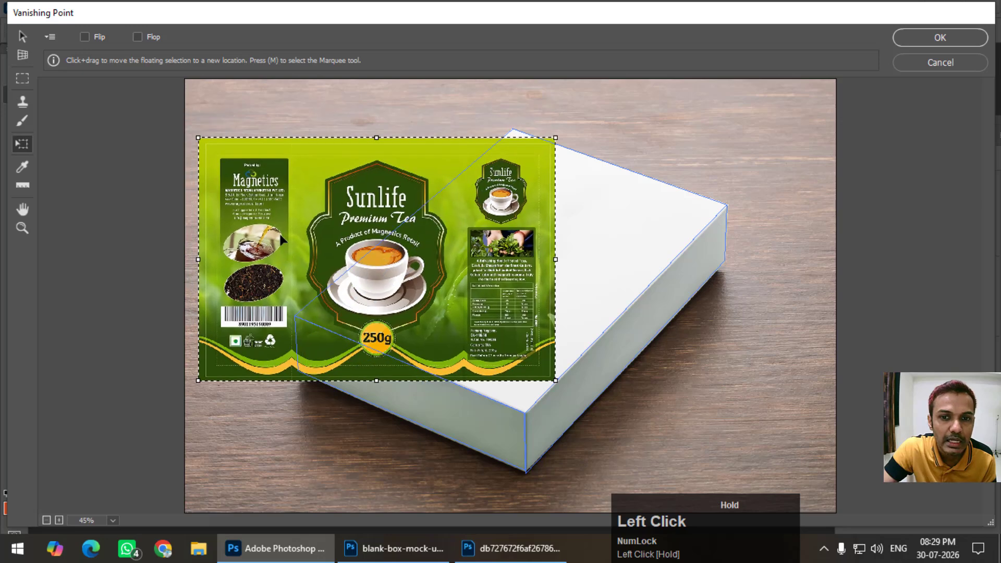
pyautogui.moveTo(463, 204); pyautogui.dragTo(524, 253)
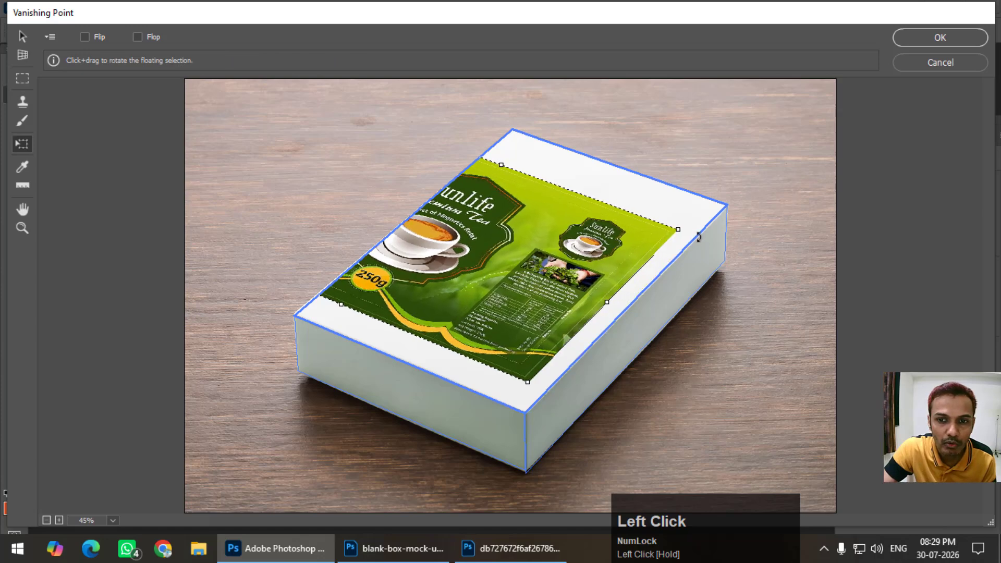
pyautogui.moveTo(689, 232); pyautogui.dragTo(521, 68)
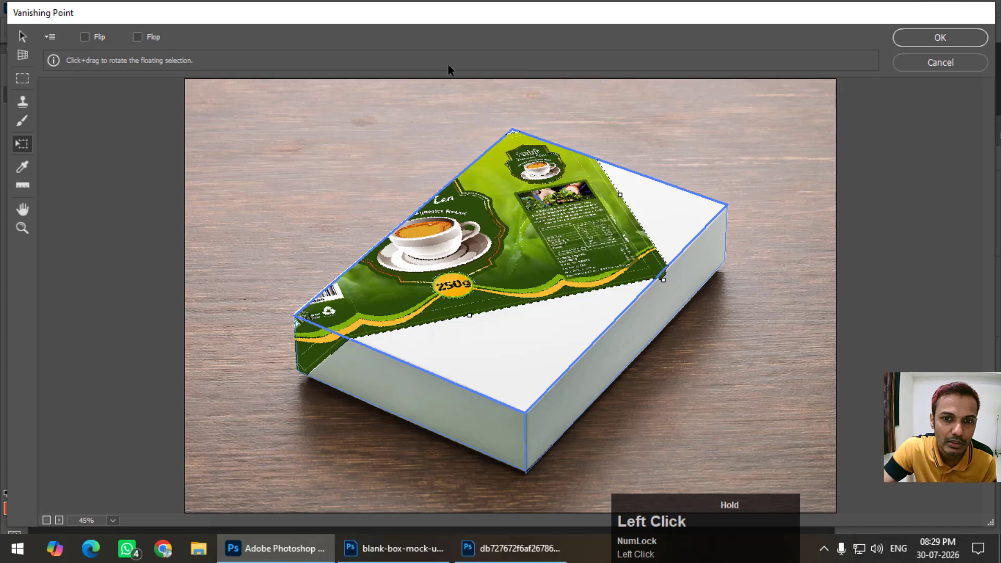
pyautogui.moveTo(423, 78); pyautogui.dragTo(415, 119)
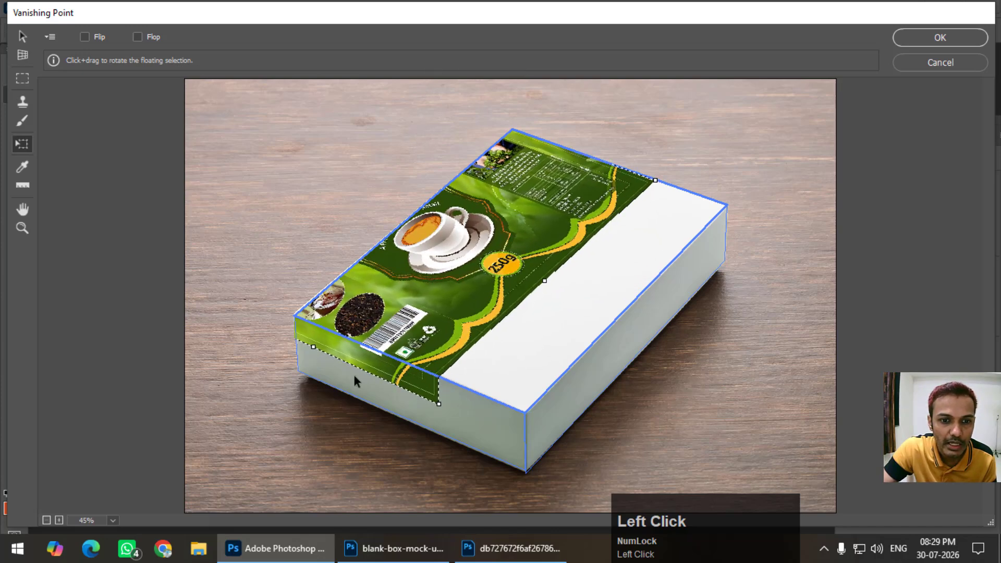
# Scale the artwork to wrap over the front, top and long side of the box, and apply the Vanishing Point result
pyautogui.moveTo(313, 346); pyautogui.dragTo(304, 379)
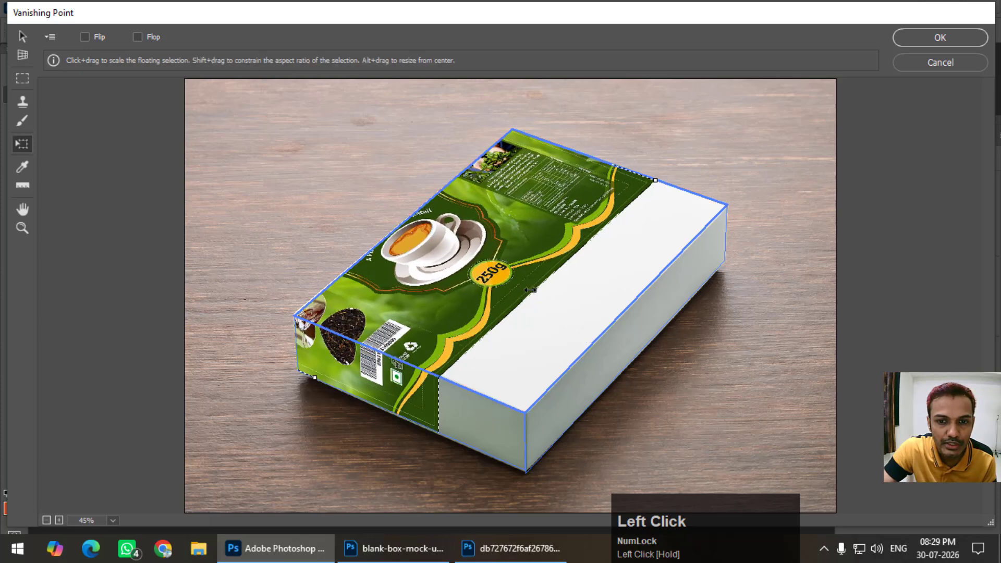
pyautogui.moveTo(546, 302); pyautogui.dragTo(648, 375)
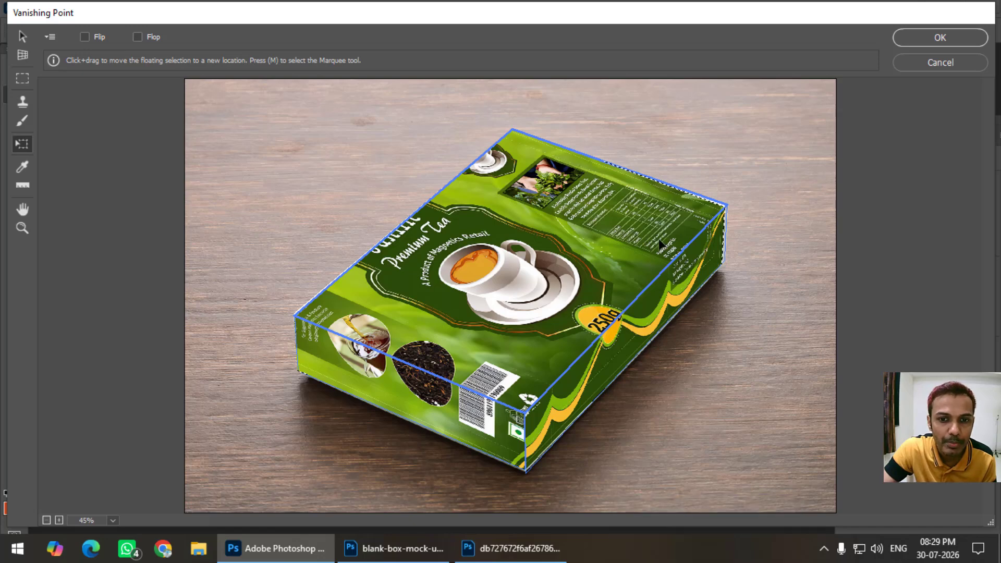
pyautogui.click(947, 34)
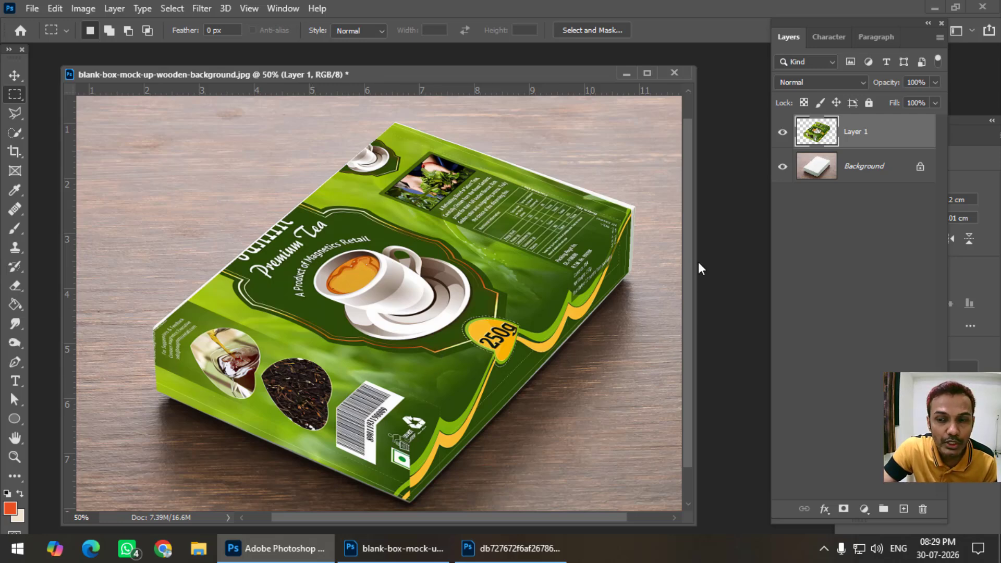
# Set the blend mode of the artwork's Layer 1 to Multiply
pyautogui.click(800, 83)
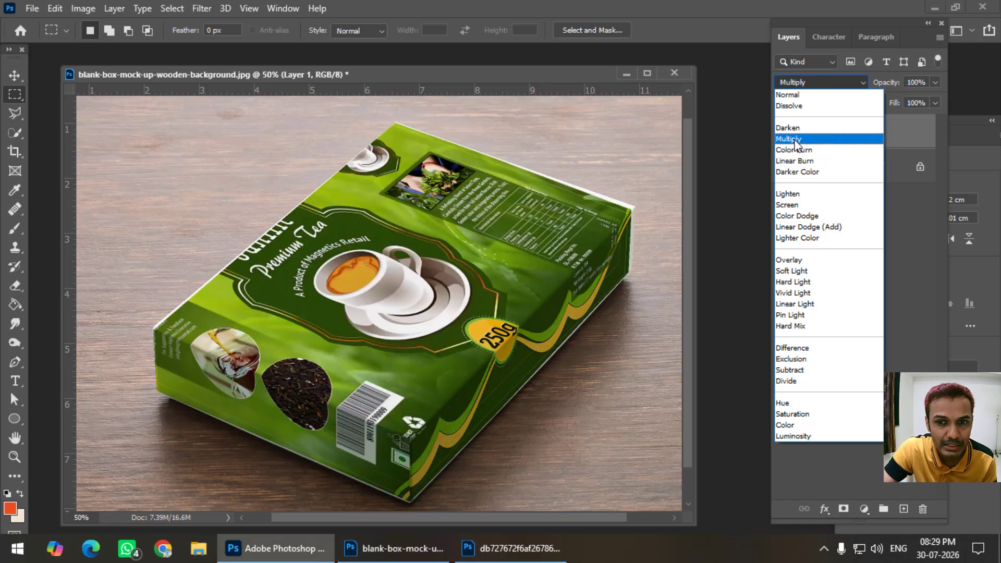
pyautogui.click(794, 141)
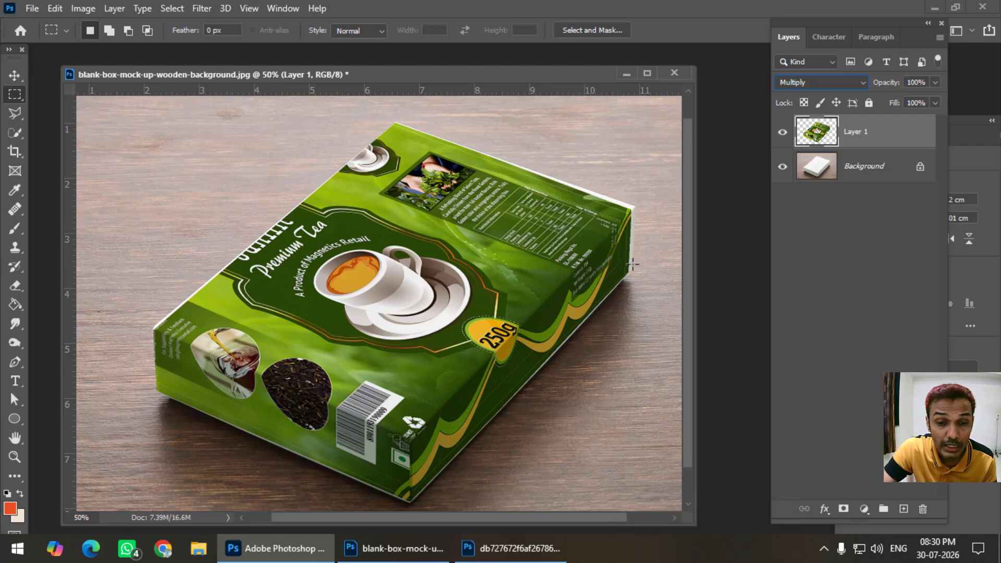
pyautogui.moveTo(357, 73); pyautogui.dragTo(359, 67)
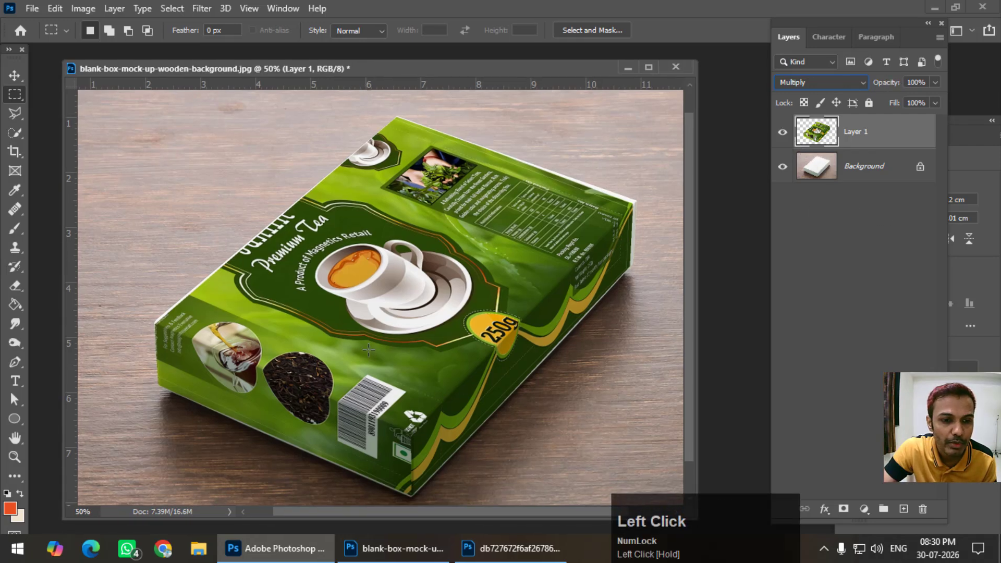